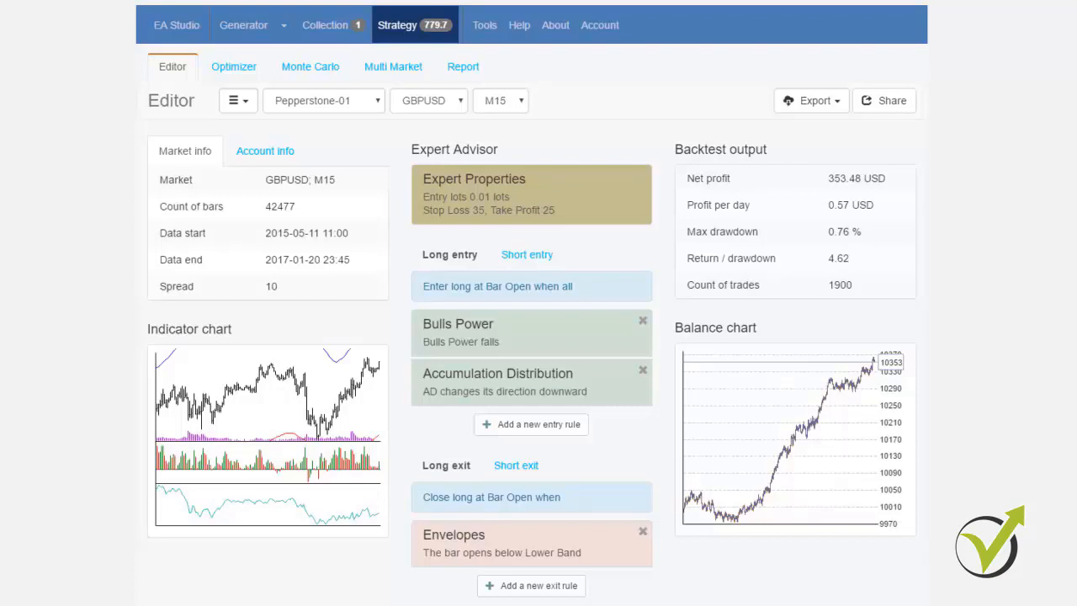
Switch the strategy's market from GBPUSD to USDJPY and open the Optimizer for it
left_click(455, 106)
left_click(436, 199)
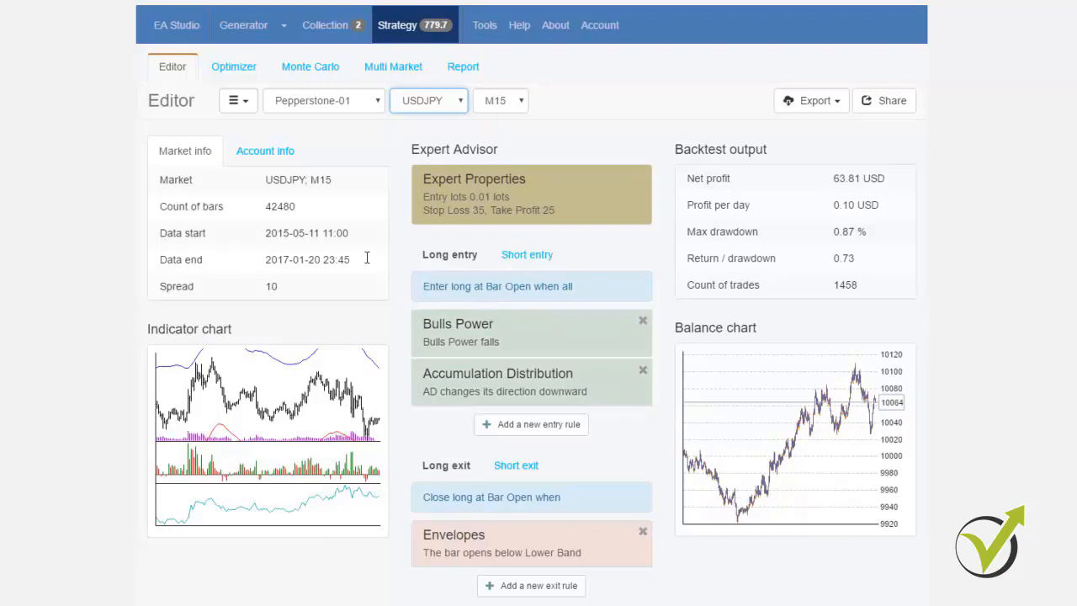
left_click(243, 71)
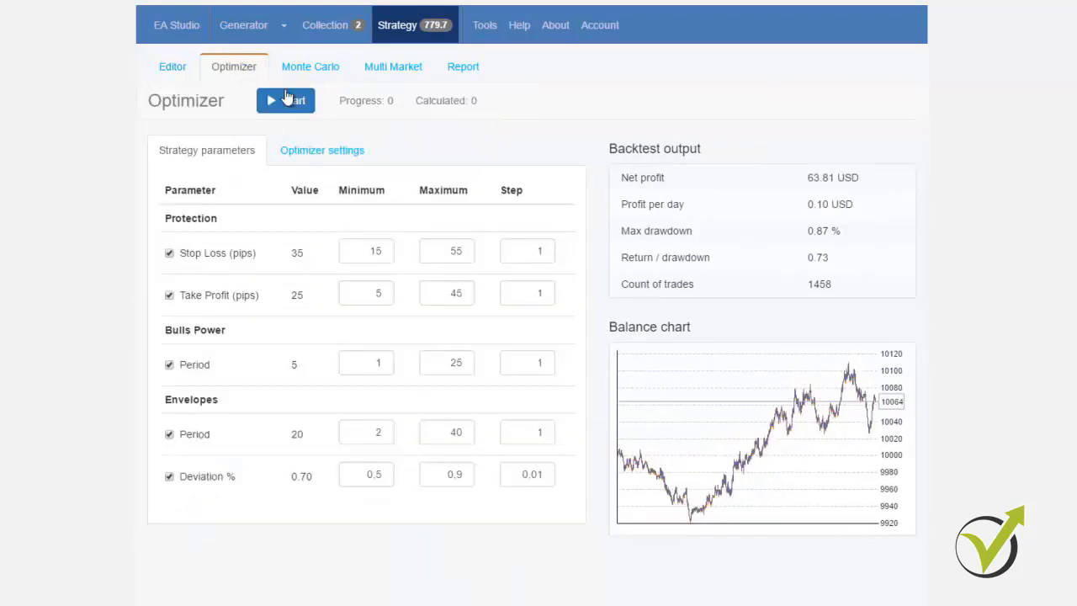
Set the optimization step to 5 for Stop Loss, Take Profit, the Bulls Power period and the Envelopes period
double_click(539, 250)
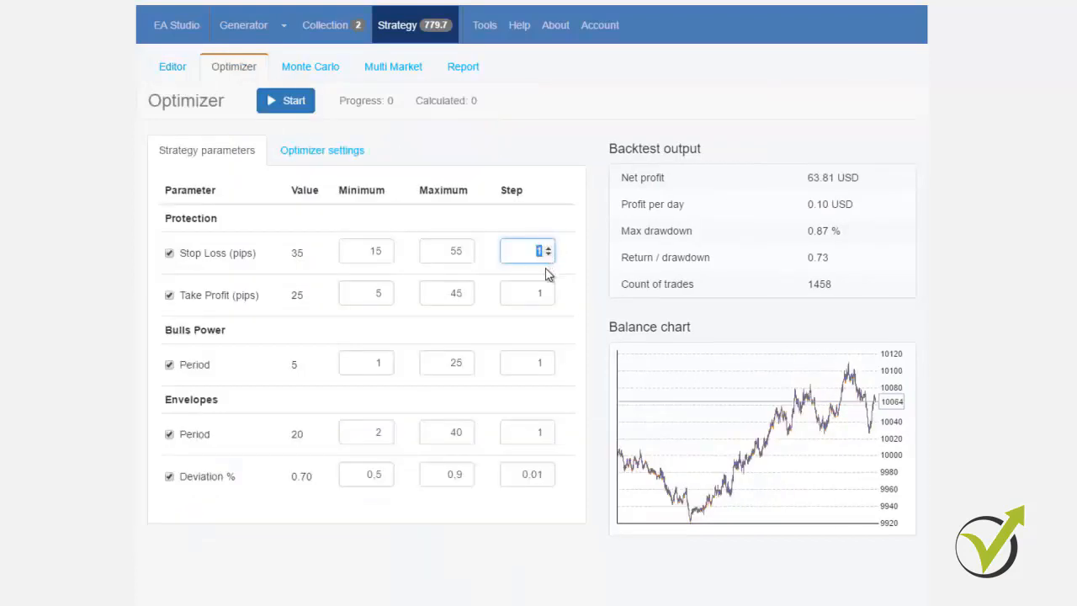
type("5")
double_click(539, 293)
type("5")
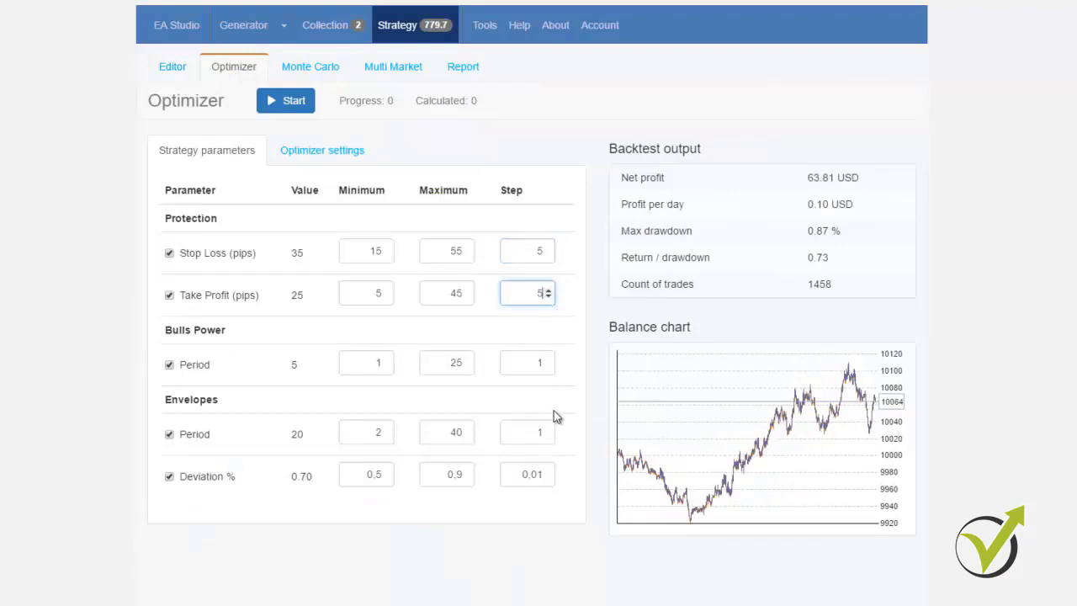
double_click(520, 364)
type("5")
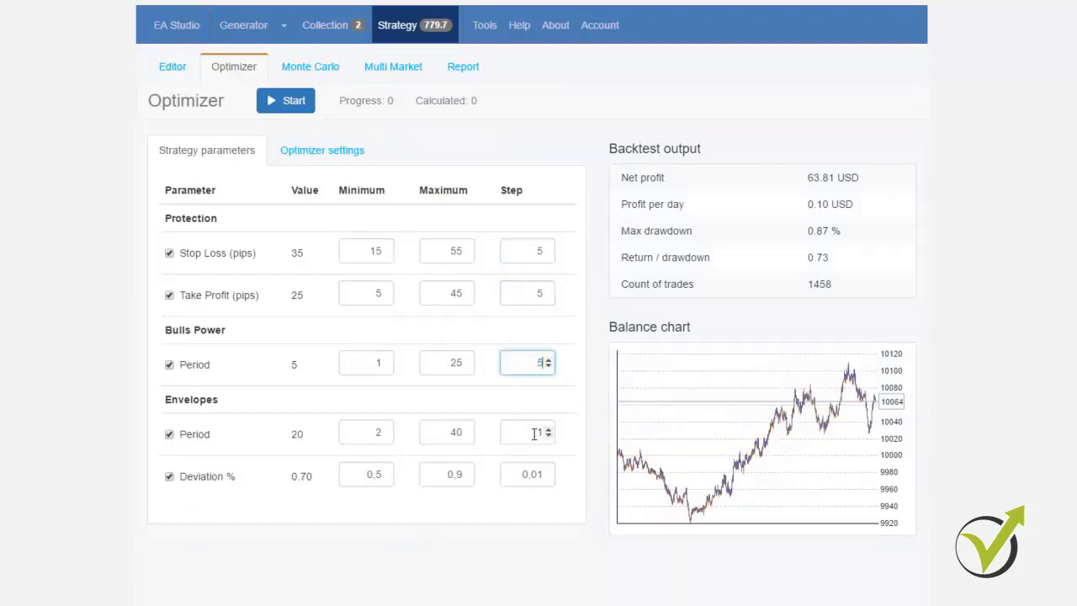
double_click(534, 433)
type("5")
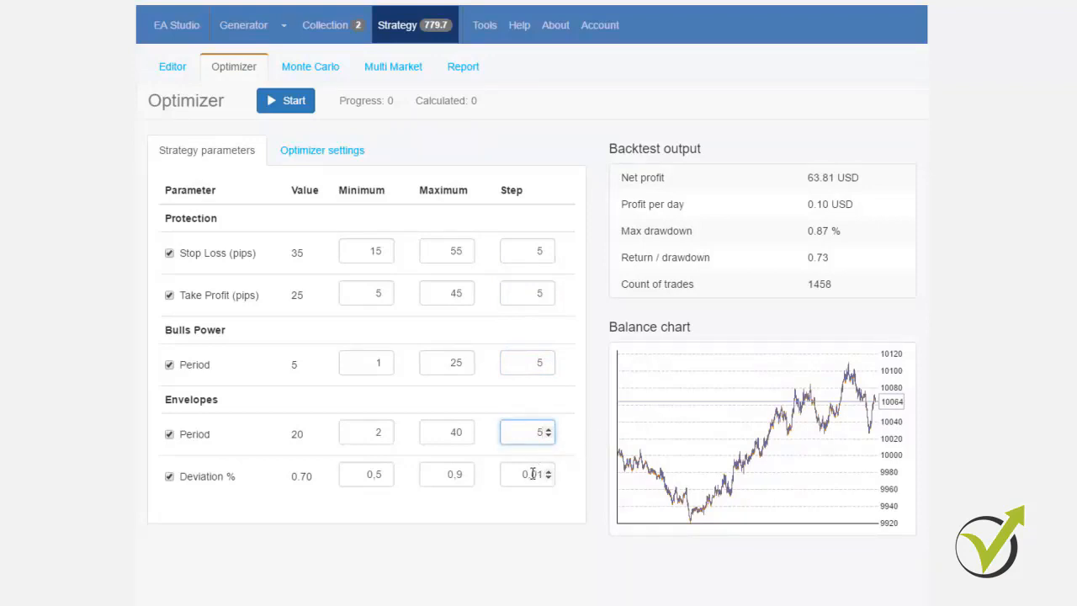
Set the optimization step of the Envelopes deviation to 0.10
left_click_drag(536, 474, 547, 478)
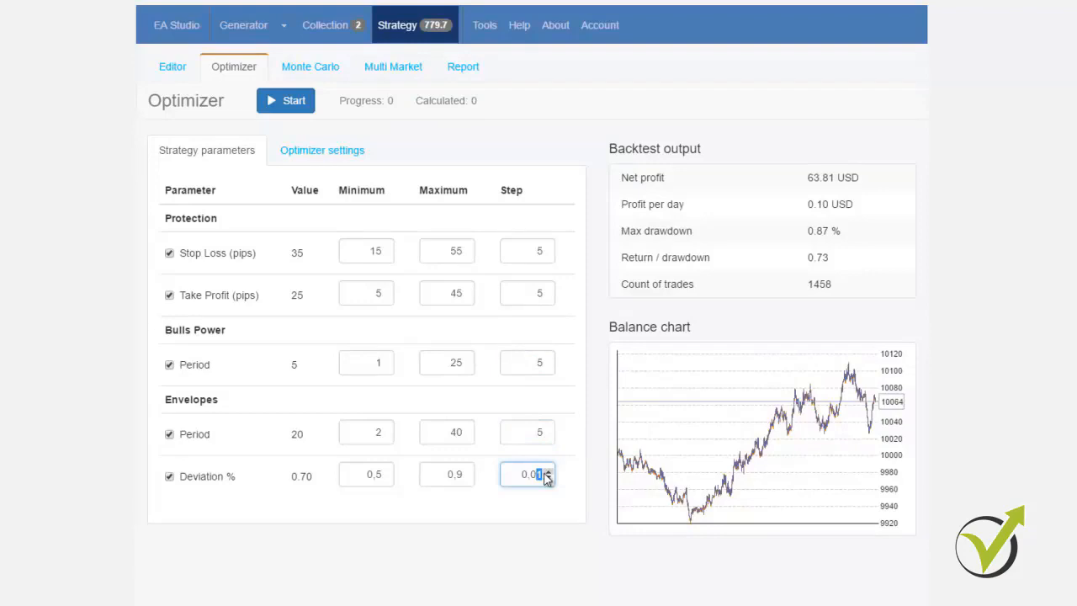
key("BackSpace")
key("BackSpace")
type("10")
Set the minimum value of both the Bulls Power period and the Envelopes period to 5
left_click_drag(374, 363, 401, 367)
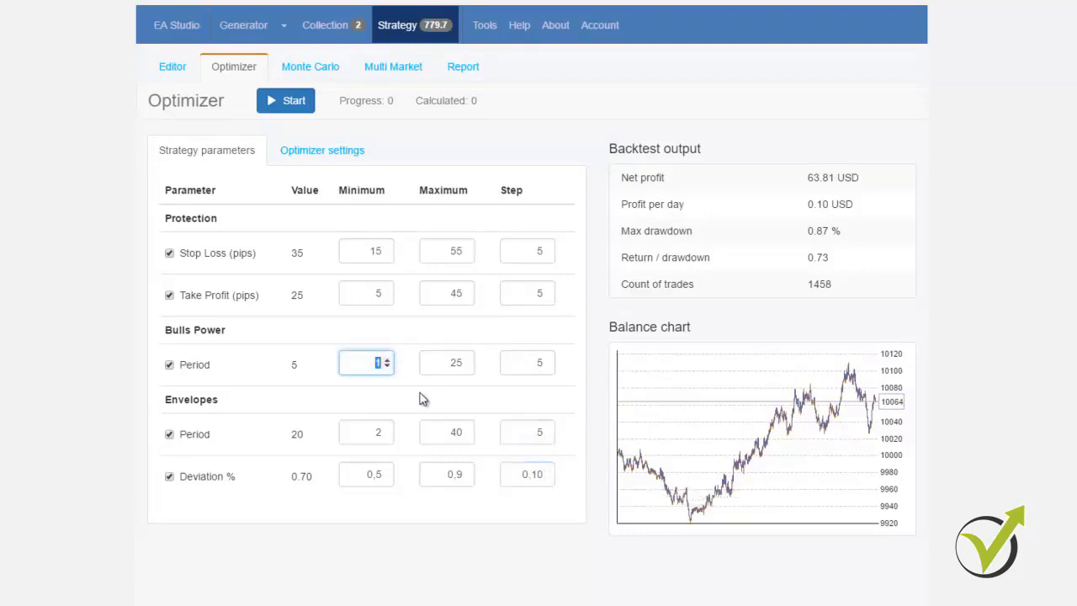
type("5")
left_click_drag(374, 433, 411, 439)
type("5")
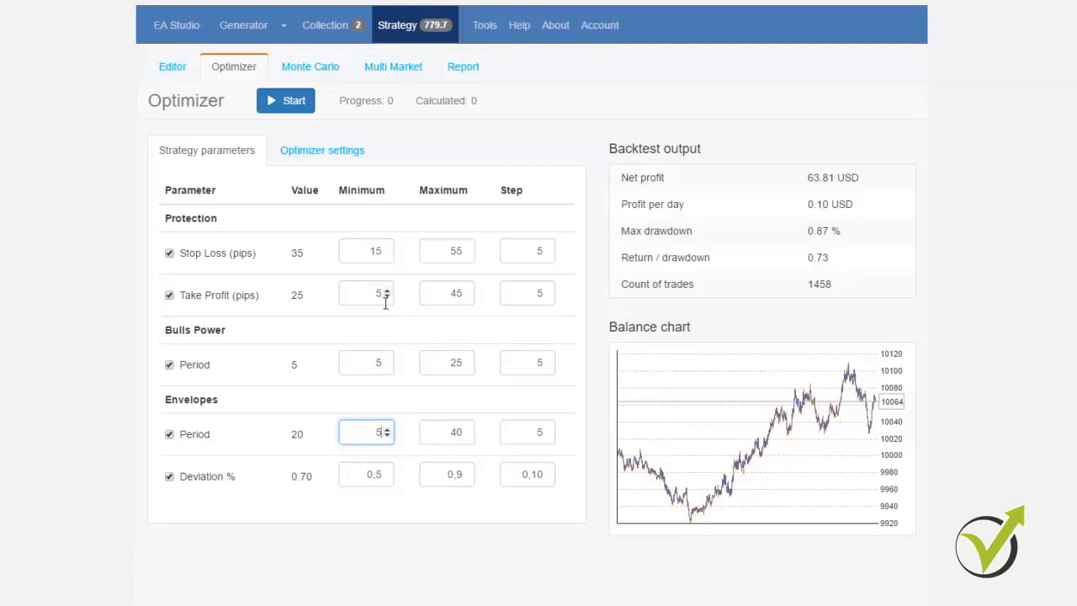
Keep the optimizer's numeric values range at ± 20 steps and run the optimization of the USDJPY strategy
left_click(319, 149)
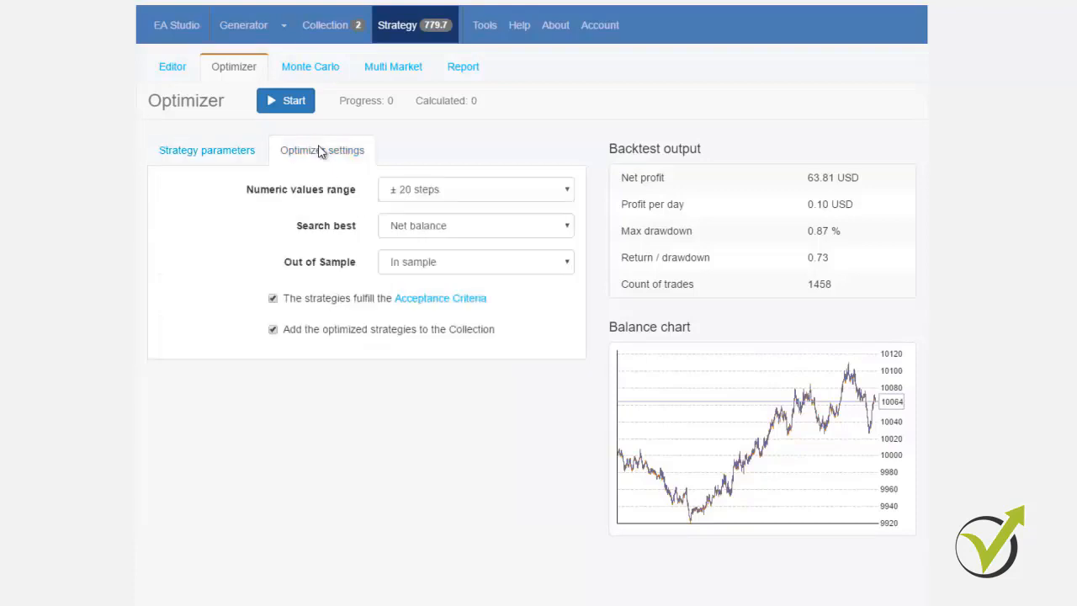
left_click(562, 193)
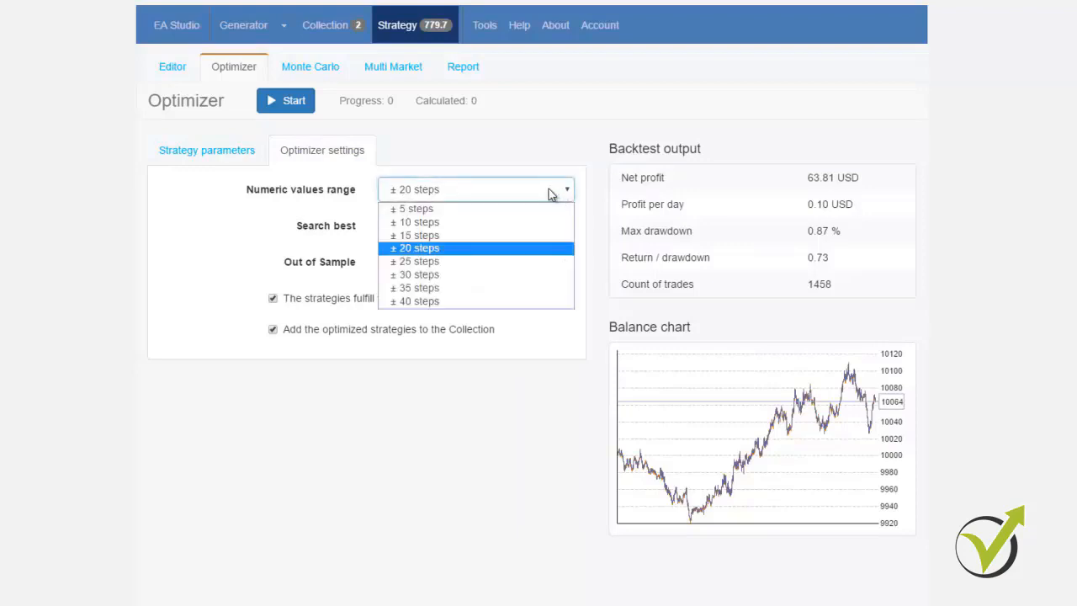
left_click(521, 249)
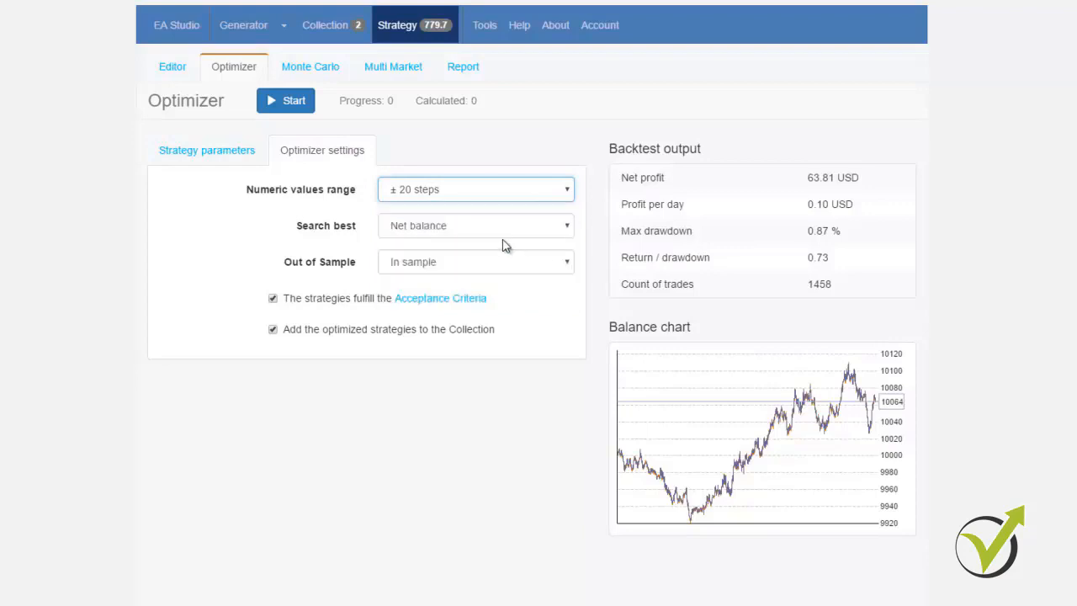
left_click(242, 158)
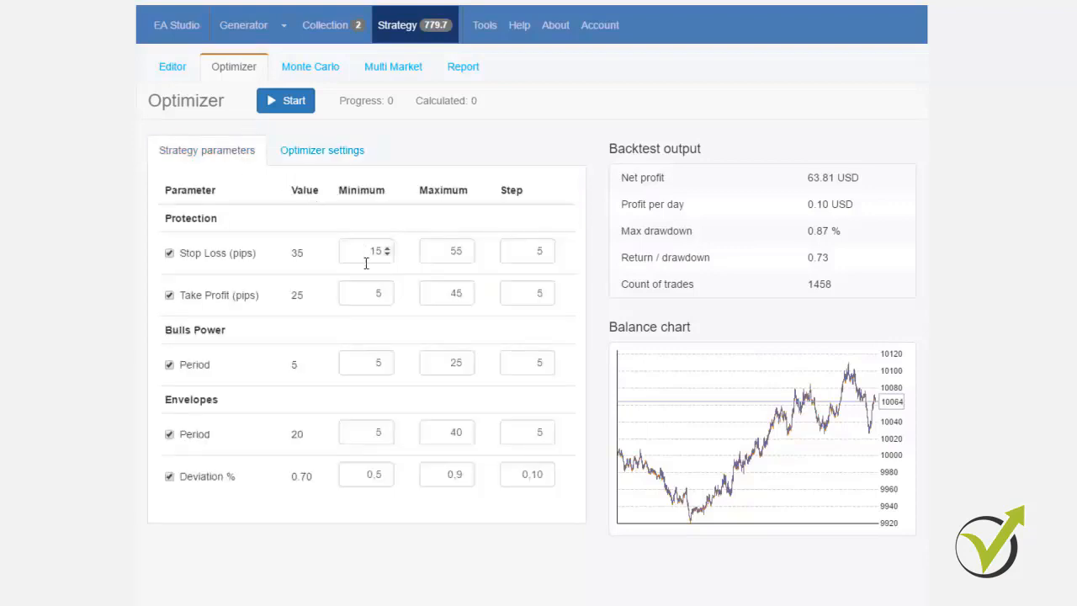
left_click(281, 116)
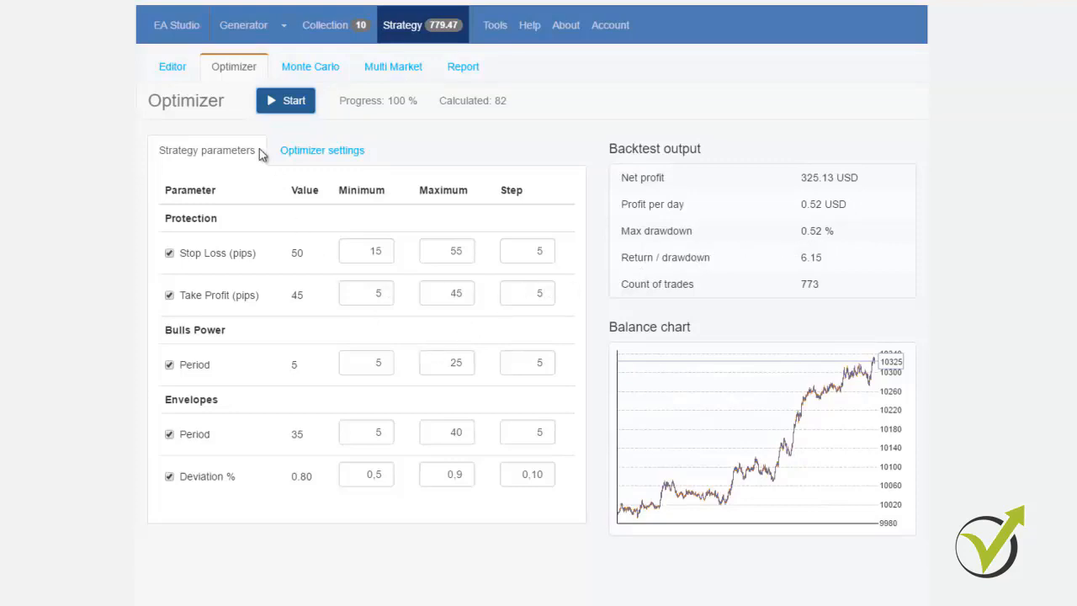
Check the optimized USDJPY strategy in the Editor and run a Monte Carlo simulation on it
left_click(173, 70)
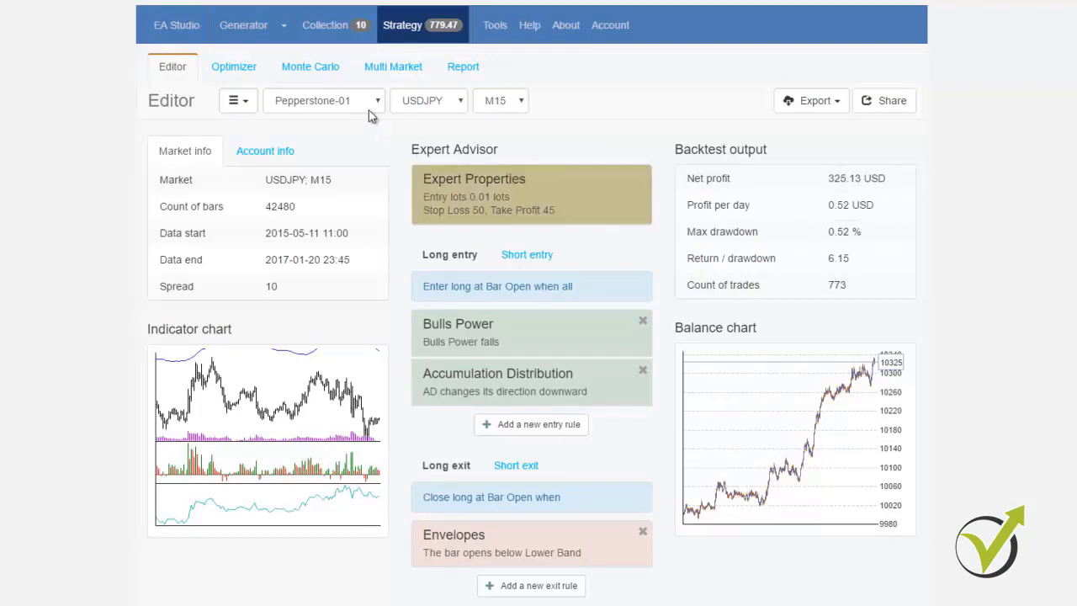
left_click(320, 69)
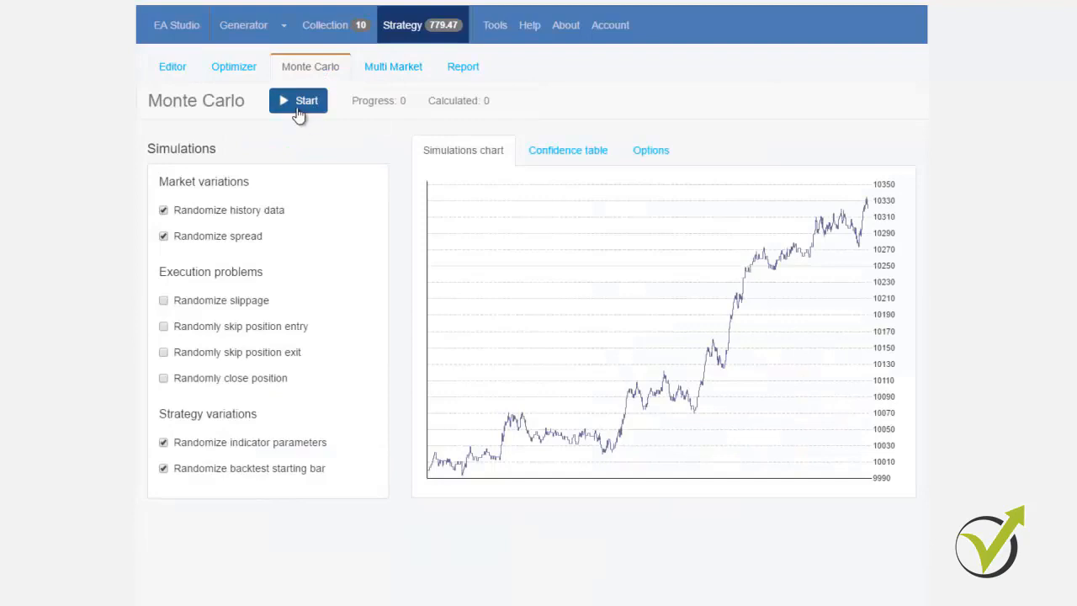
left_click(298, 105)
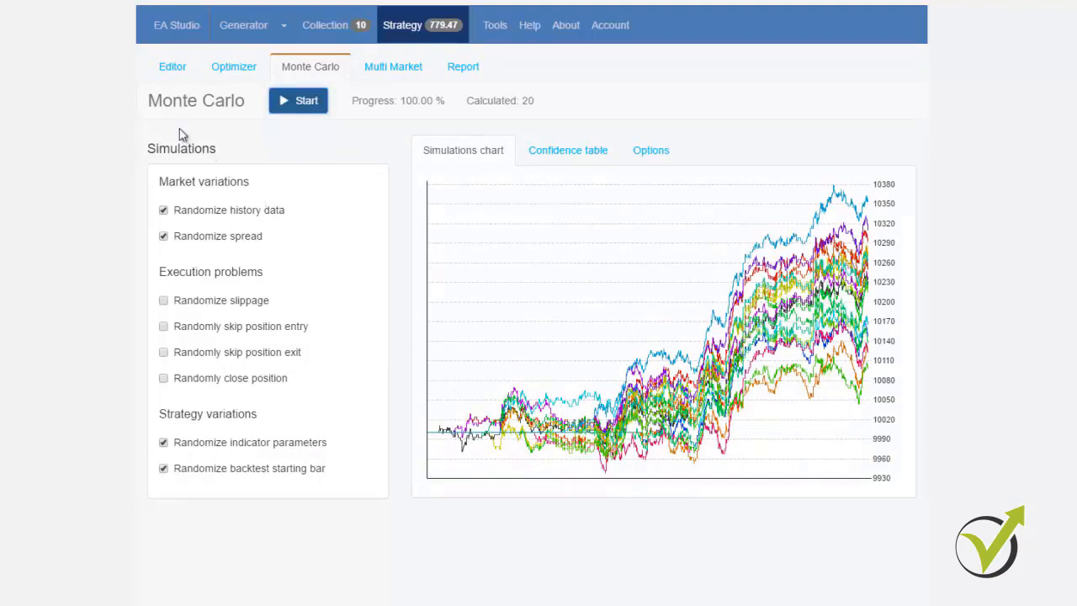
Export the optimized USDJPY strategy as an Expert Advisor for MT4
left_click(171, 70)
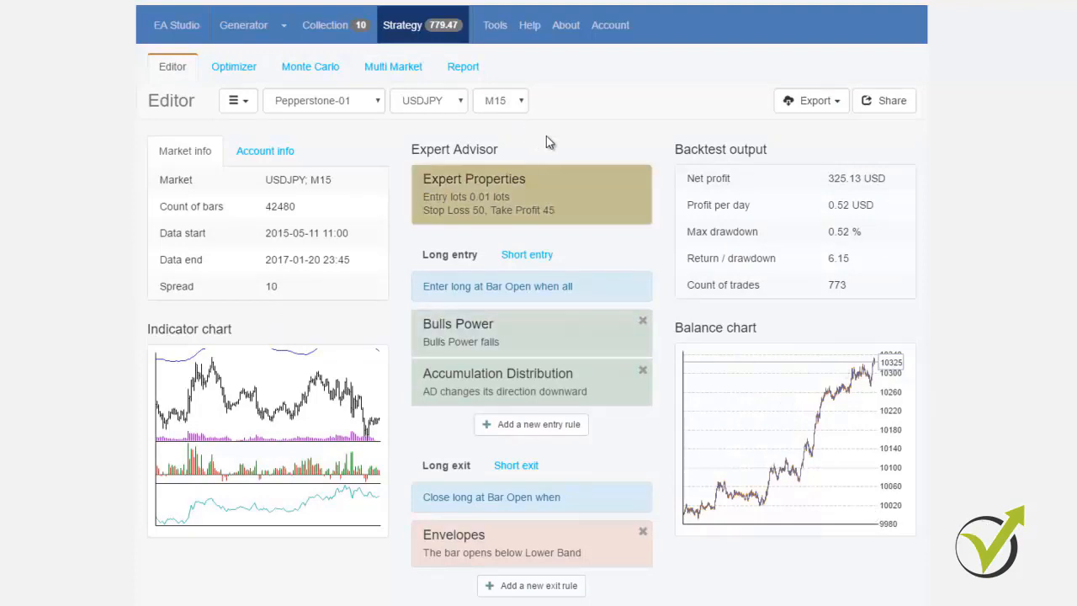
left_click(835, 104)
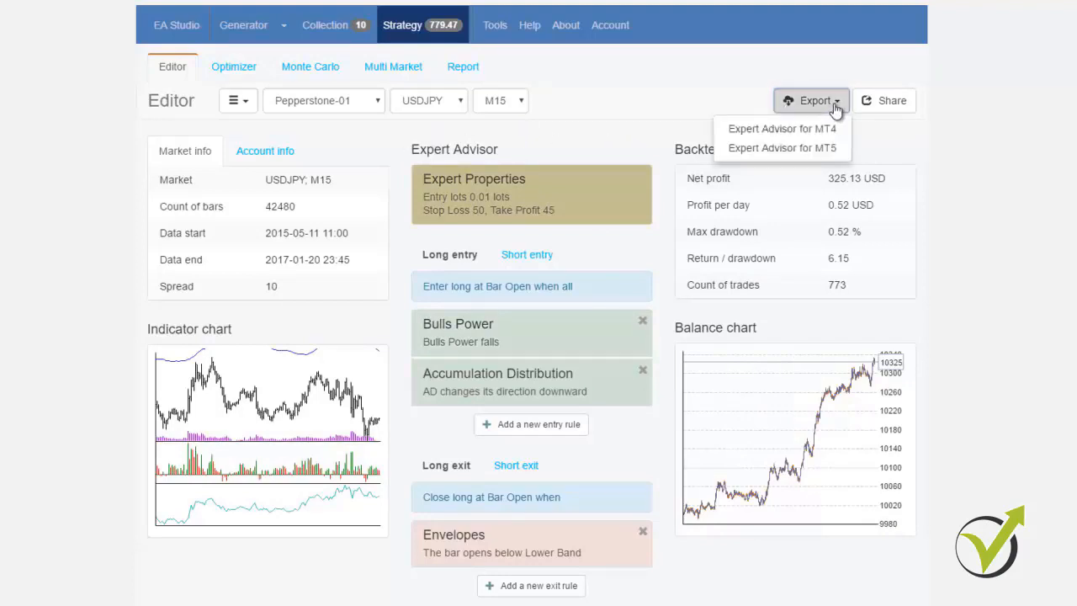
left_click(836, 131)
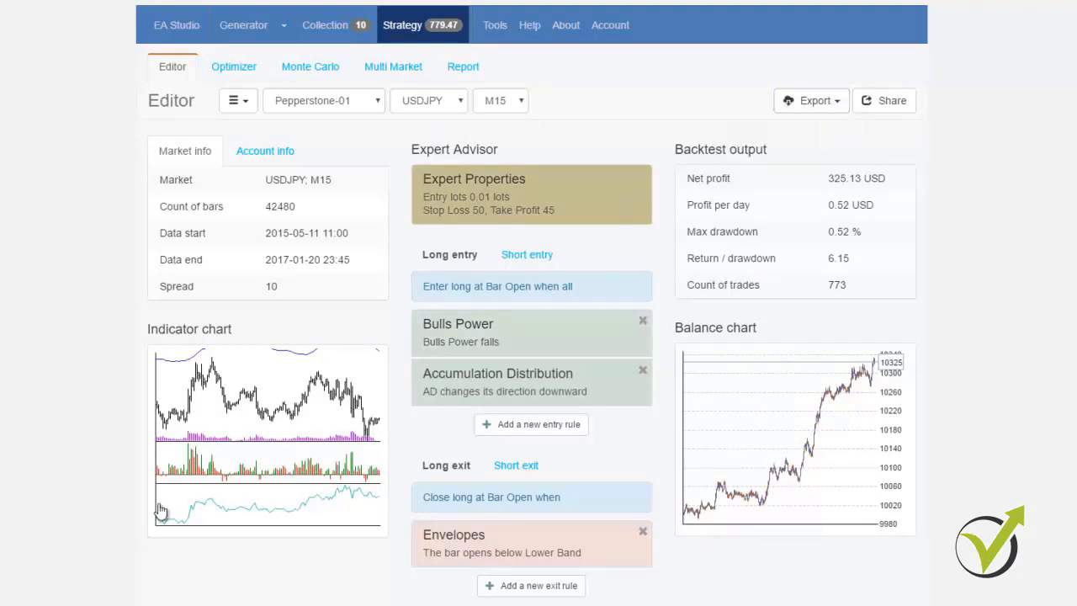
Switch to File Explorer and paste the exported USDJPY Expert Advisor into the BP+AccD+Envelopes 2091513 folder
left_click(60, 605)
left_click(126, 605)
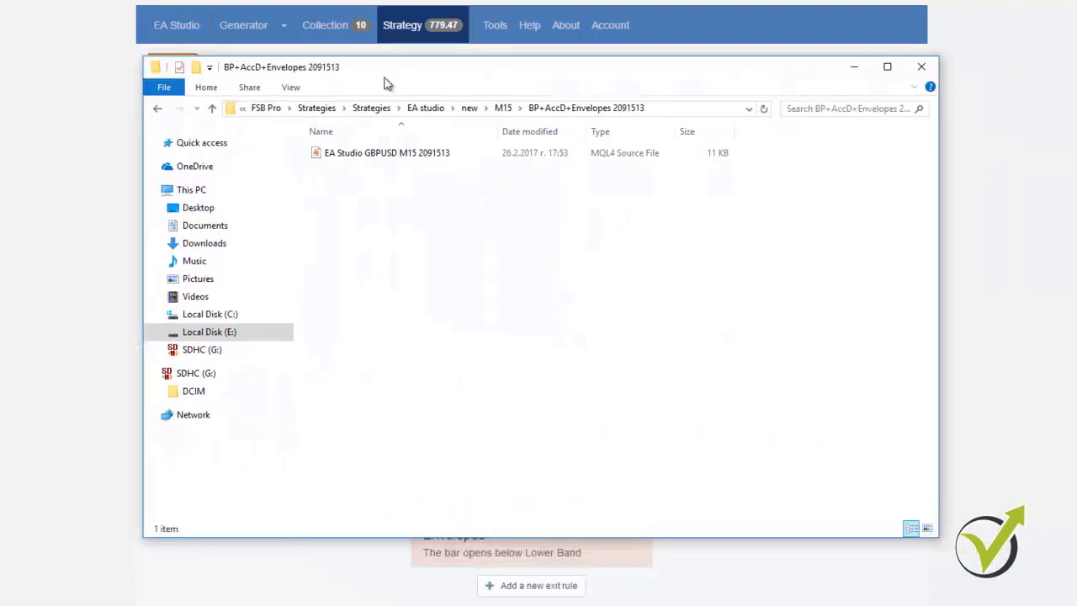
right_click(401, 237)
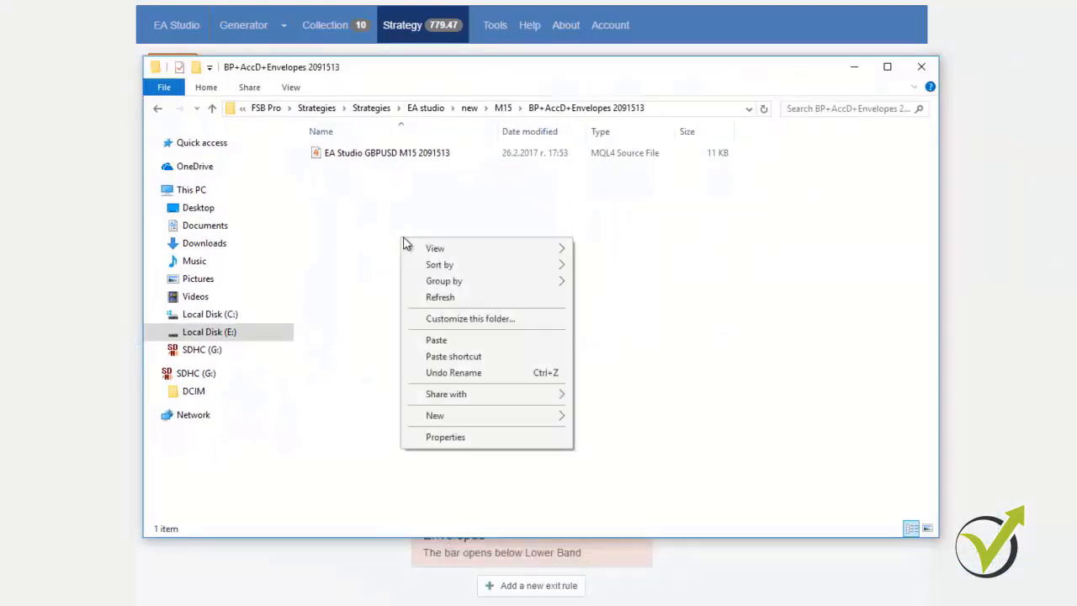
left_click(458, 340)
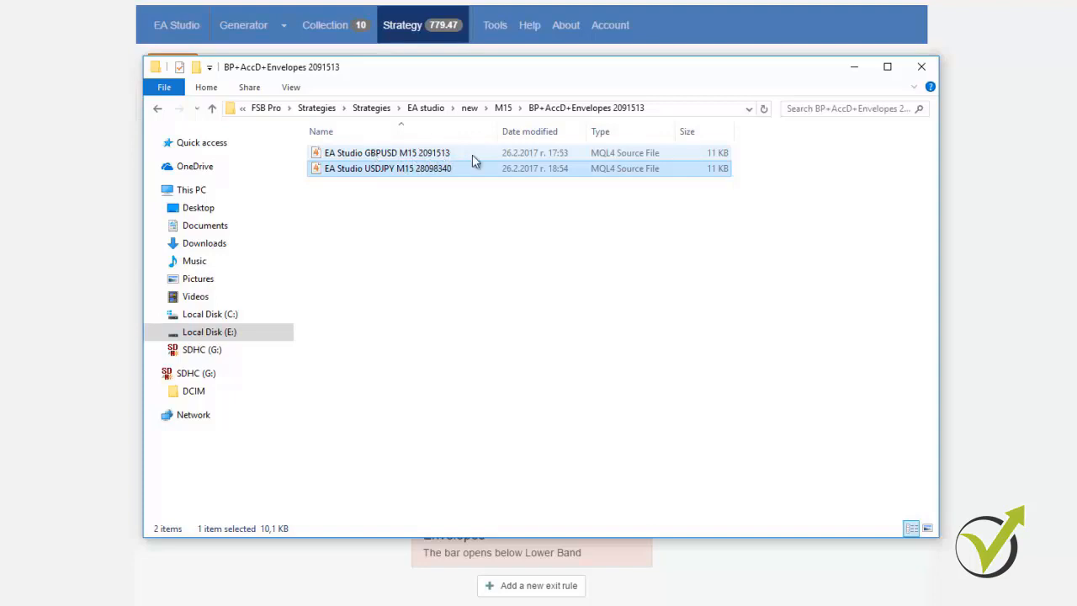
Rename the pasted USDJPY file as EA Studio USDJPY M15 3091513
left_click(451, 173)
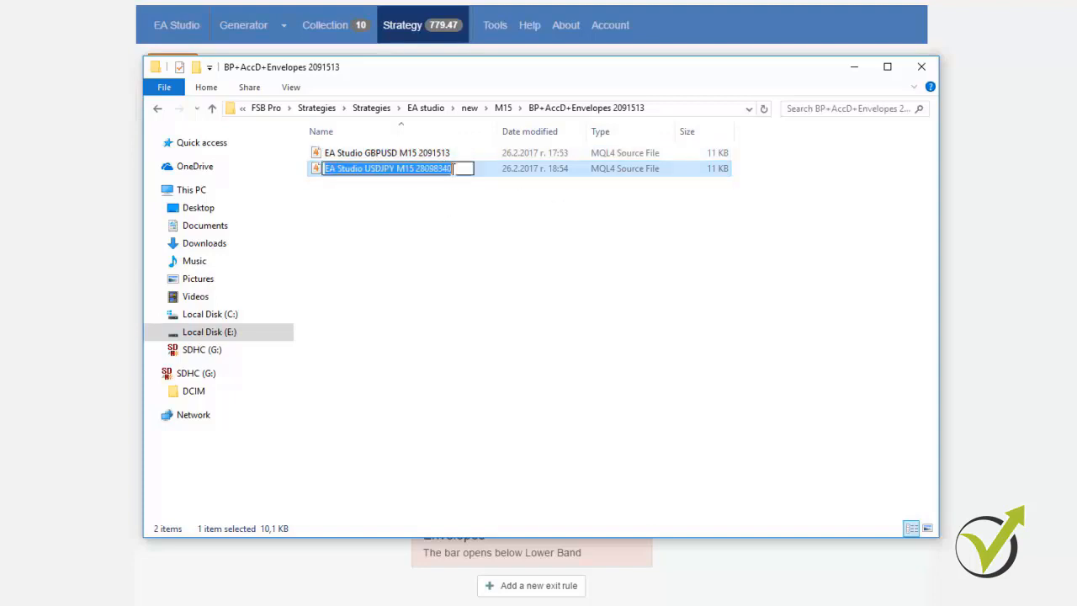
left_click(459, 169)
key("BackSpace")
key("BackSpace")
key("BackSpace")
key("BackSpace")
key("BackSpace")
key("BackSpace")
key("BackSpace")
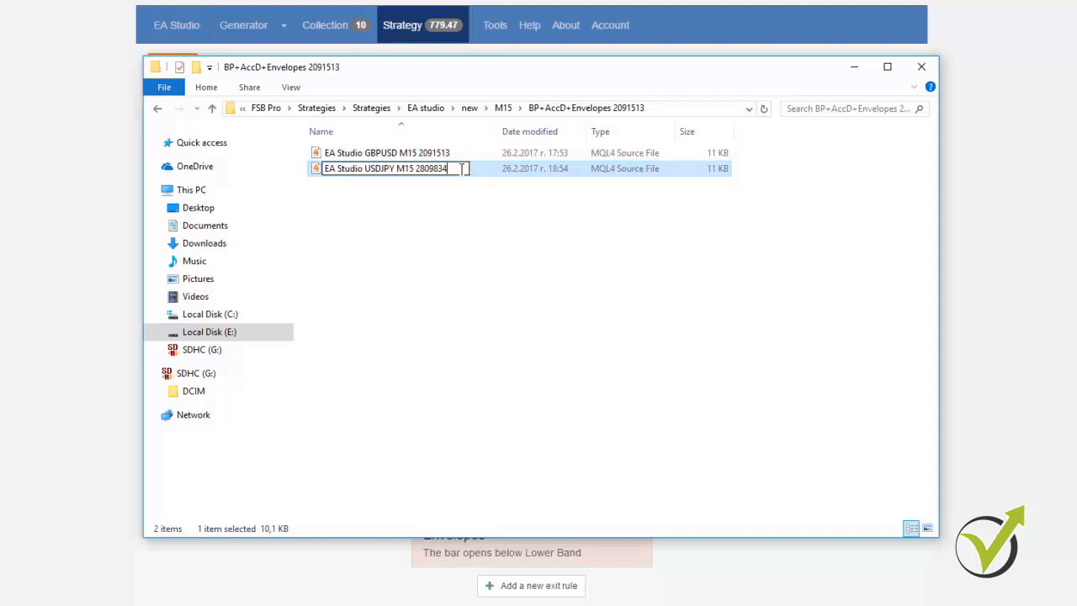
key("BackSpace")
type("3091513")
left_click(448, 234)
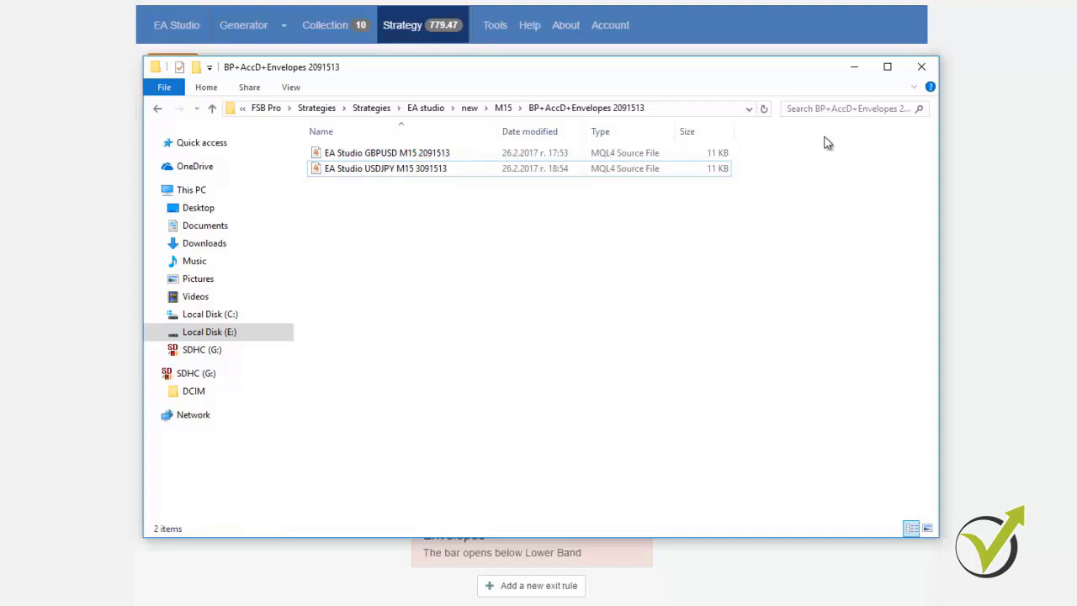
Return to EA Studio, switch the strategy's market to GBPJPY and open the Optimizer
left_click(858, 74)
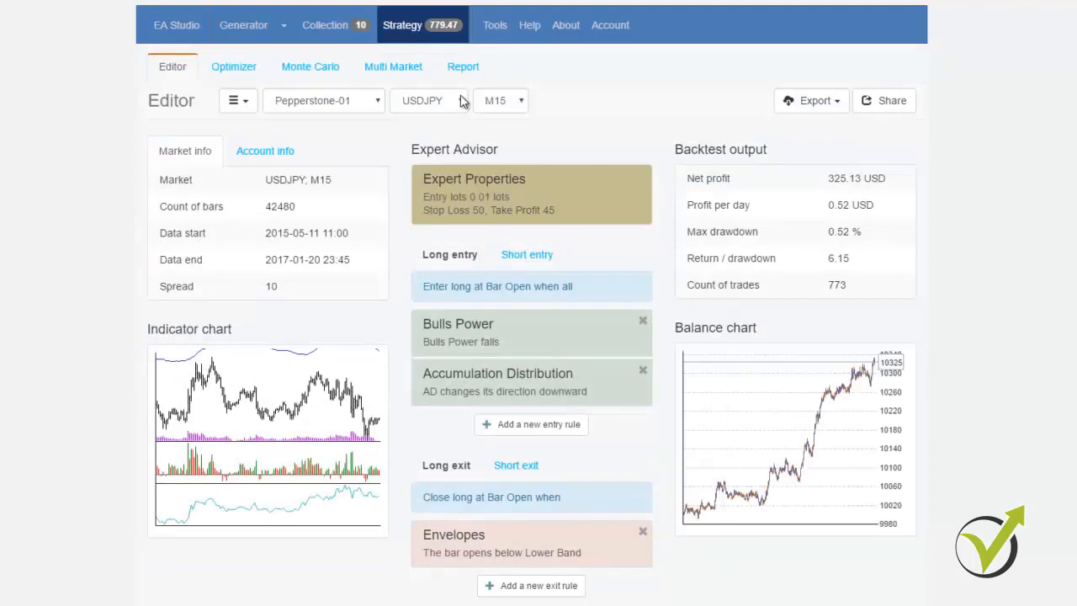
left_click(462, 101)
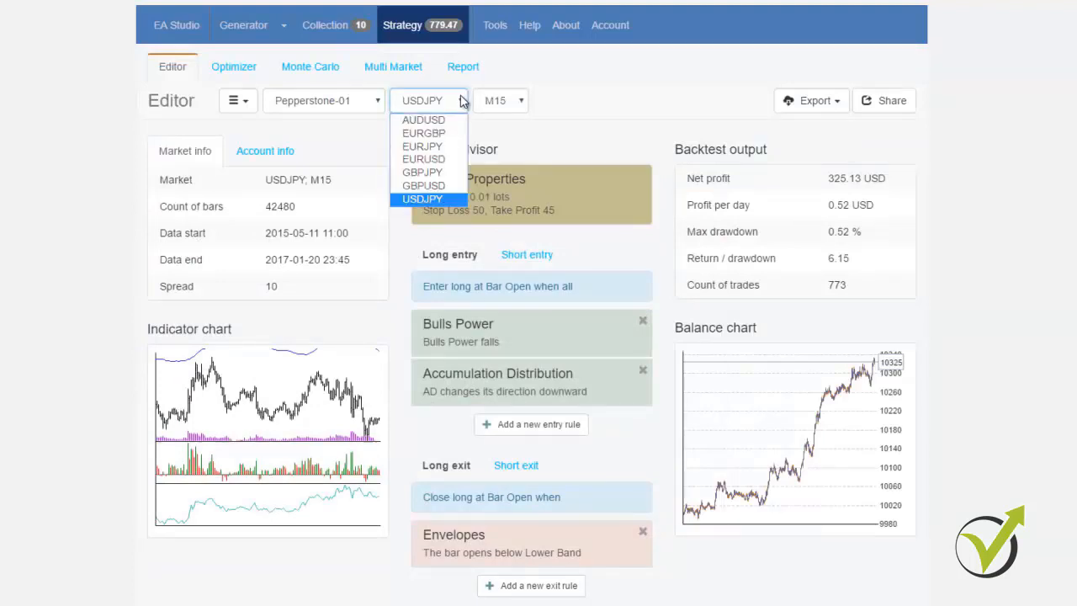
left_click(443, 173)
left_click(230, 71)
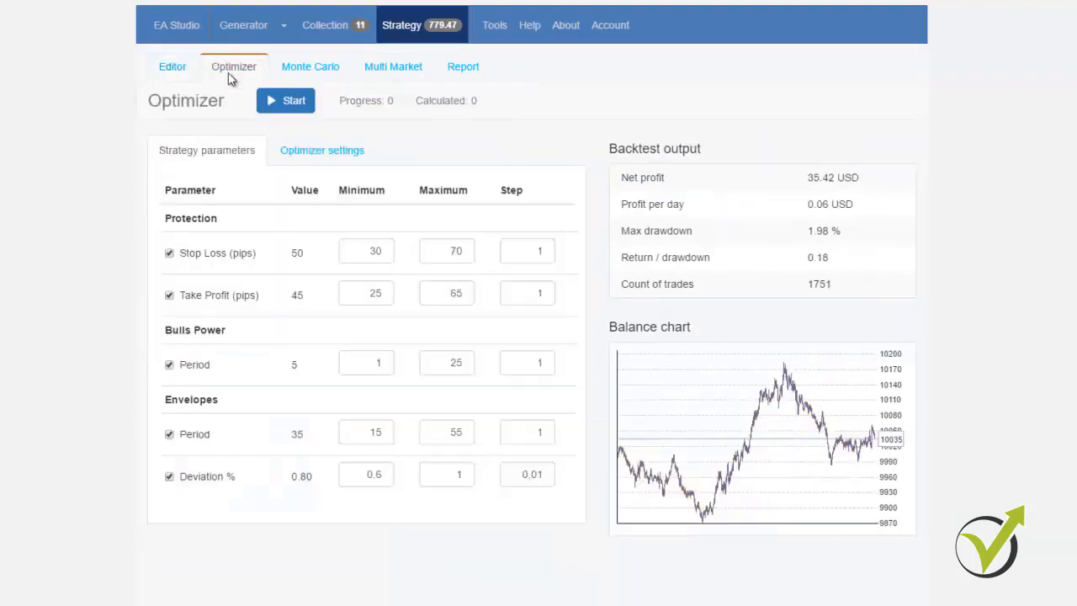
For GBPJPY, set the optimization step to 5 for Stop Loss, Take Profit, the Bulls Power period and the Envelopes period
double_click(522, 251)
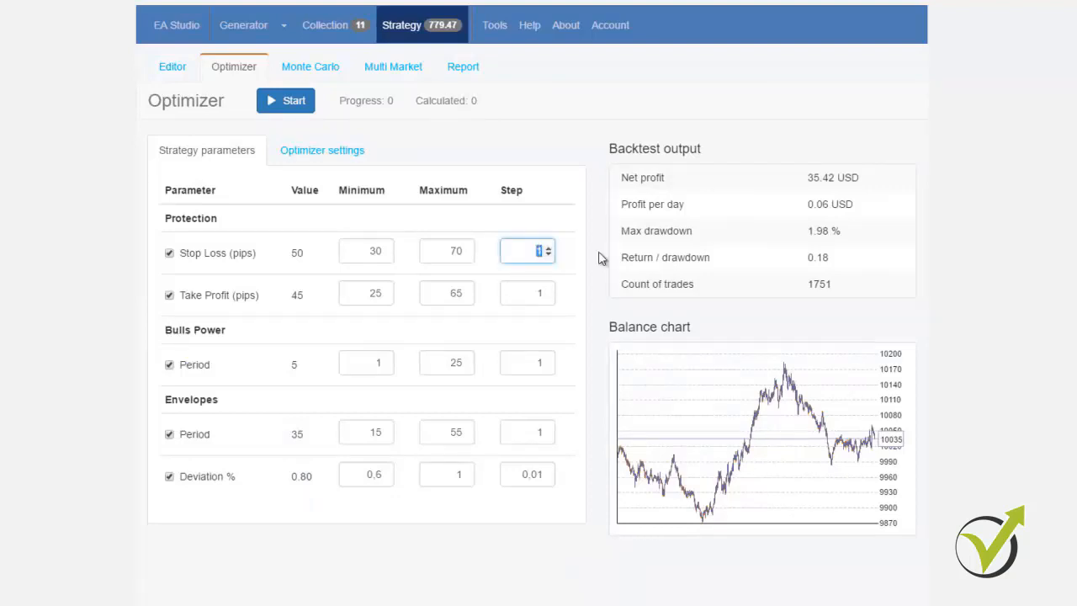
type("5")
double_click(522, 291)
type("5")
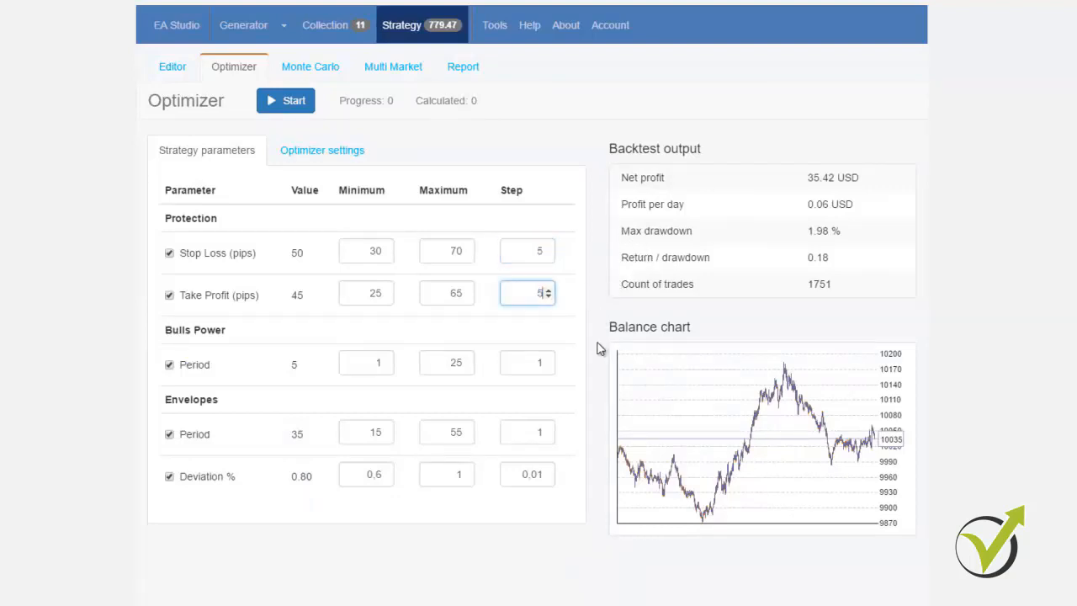
double_click(522, 363)
type("5")
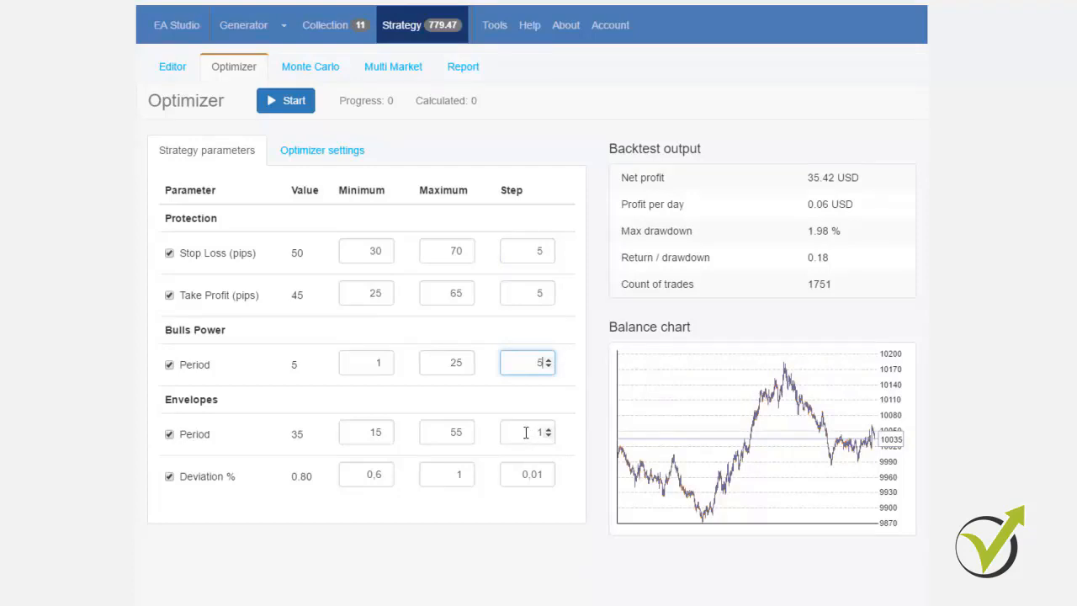
double_click(523, 432)
type("5")
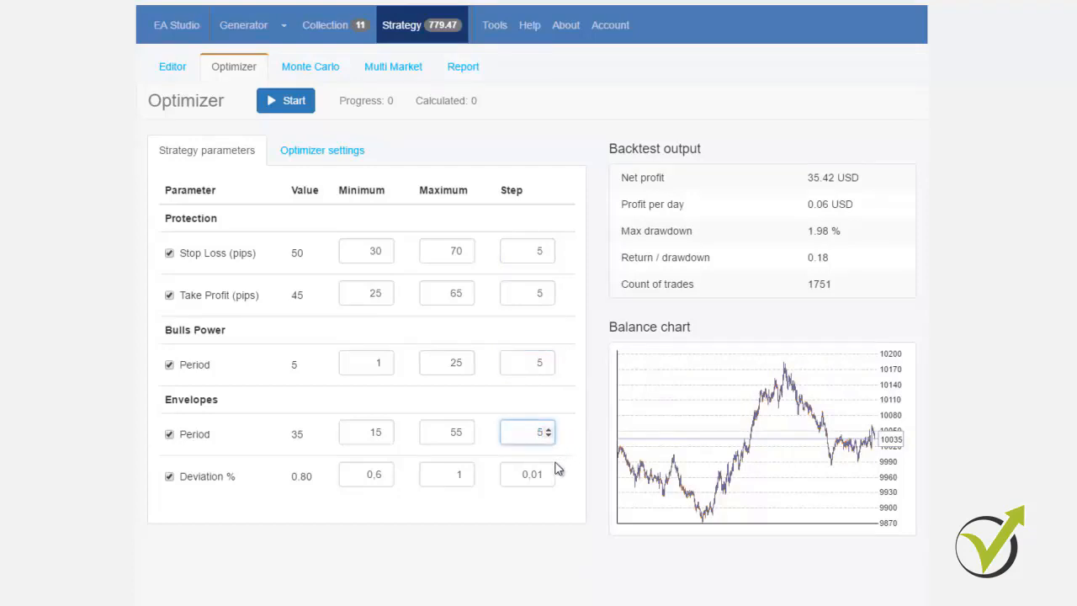
Set the Envelopes deviation's optimization step to 0.10 and the Bulls Power period's minimum to 5
double_click(532, 474)
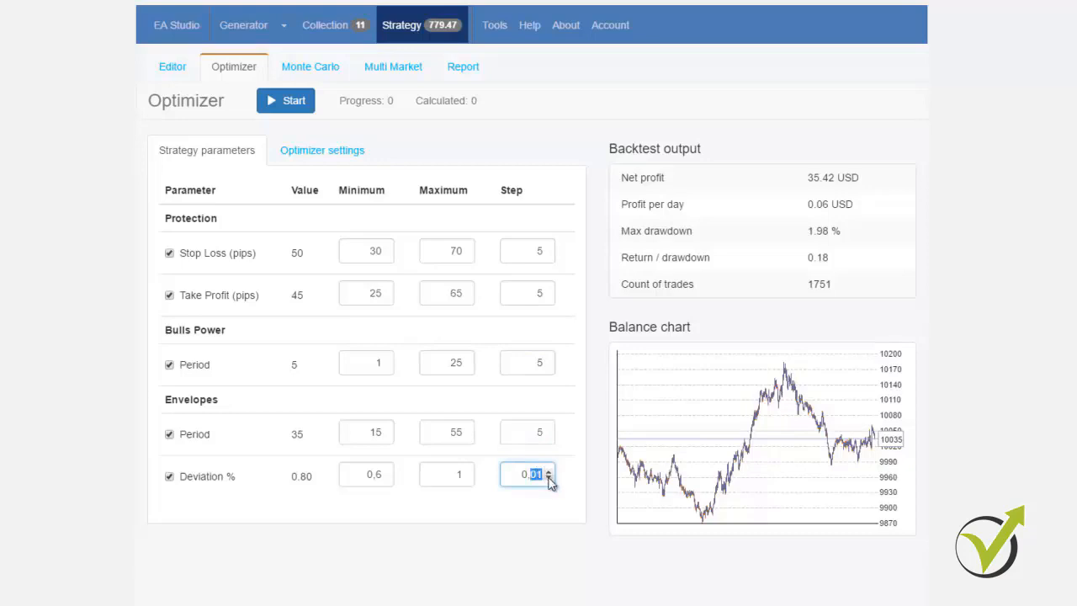
type("10")
double_click(369, 362)
type("5")
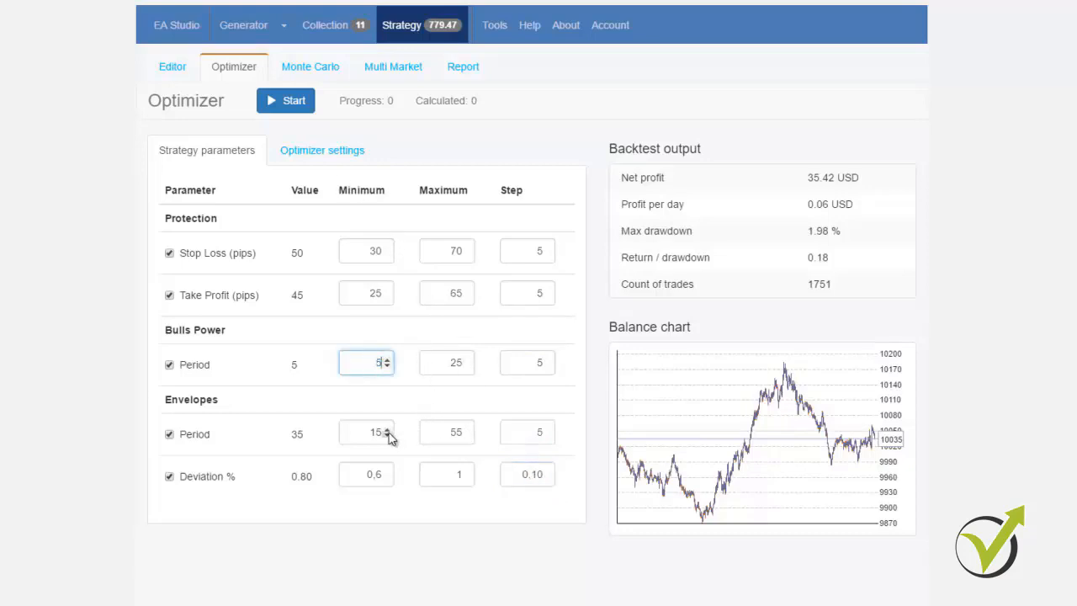
Run the GBPJPY optimization and test the optimized strategy's robustness with a Monte Carlo simulation
left_click(278, 102)
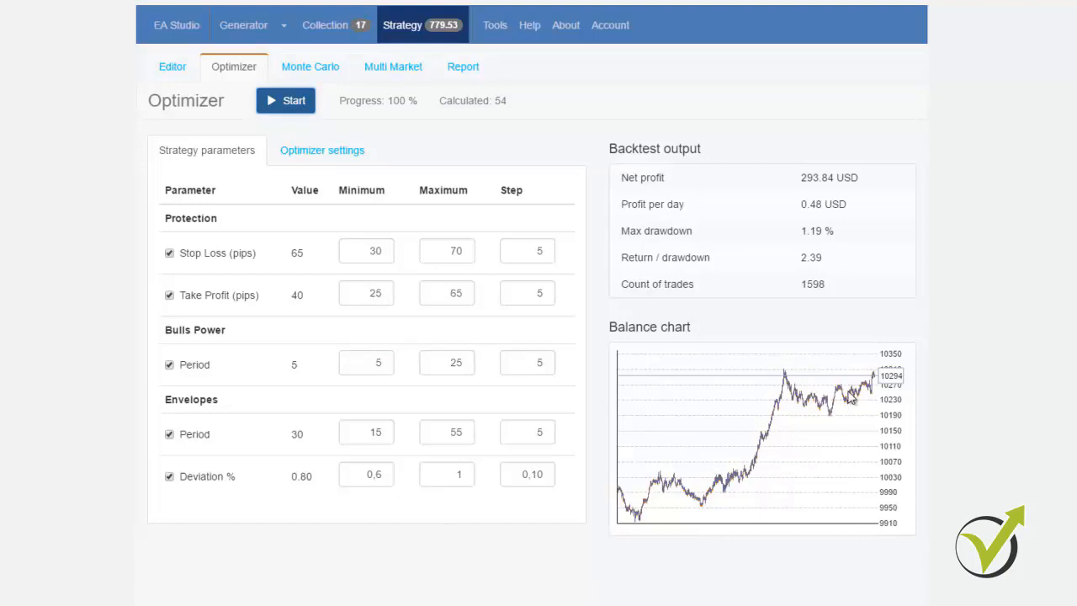
left_click(310, 67)
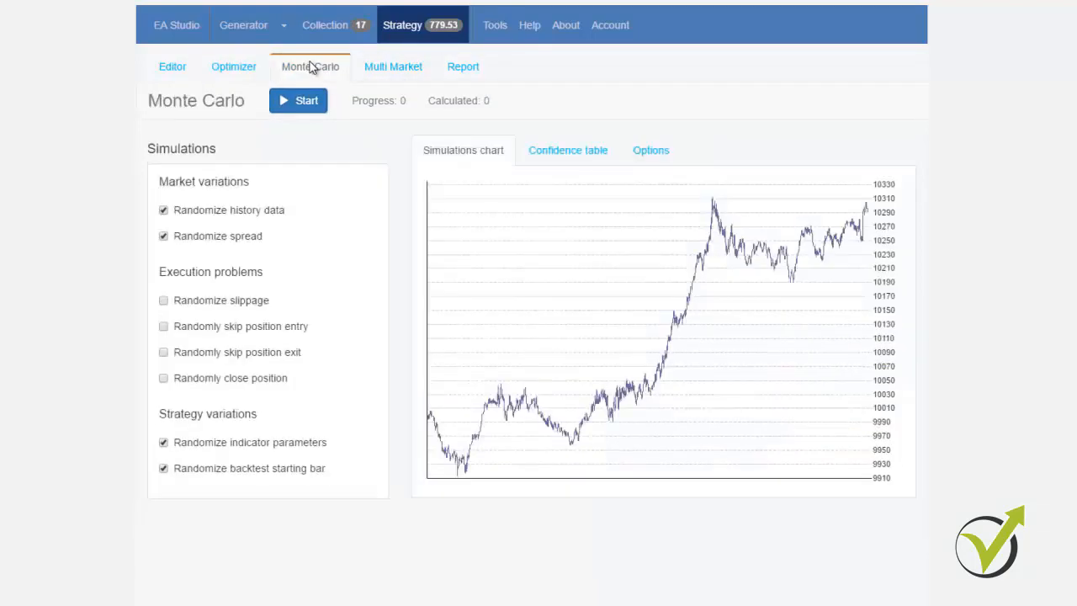
left_click(313, 106)
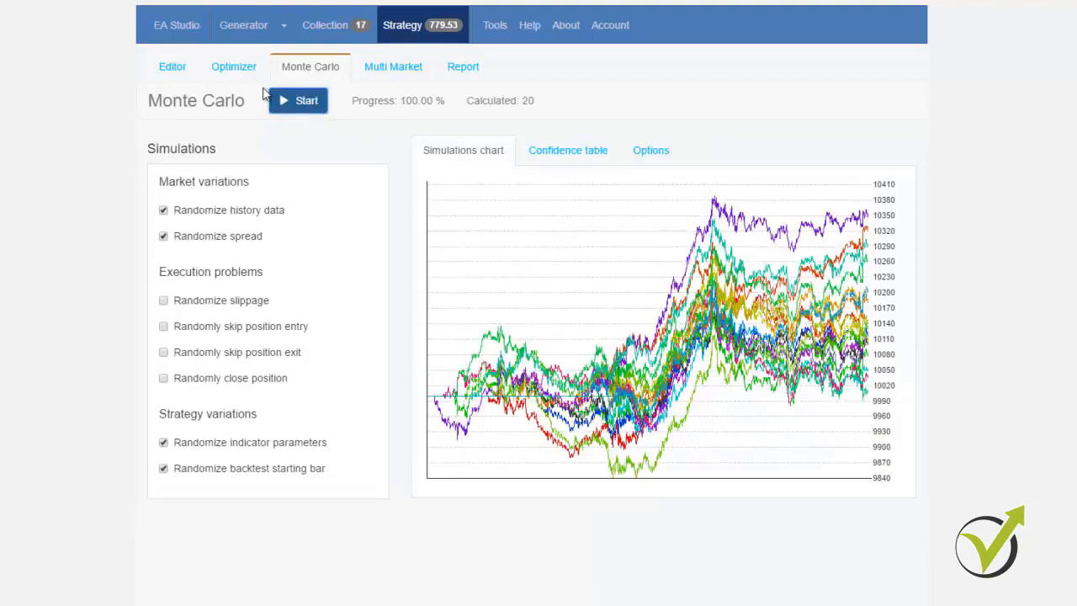
Return to the strategy Editor and switch the strategy's market to EURUSD
left_click(241, 70)
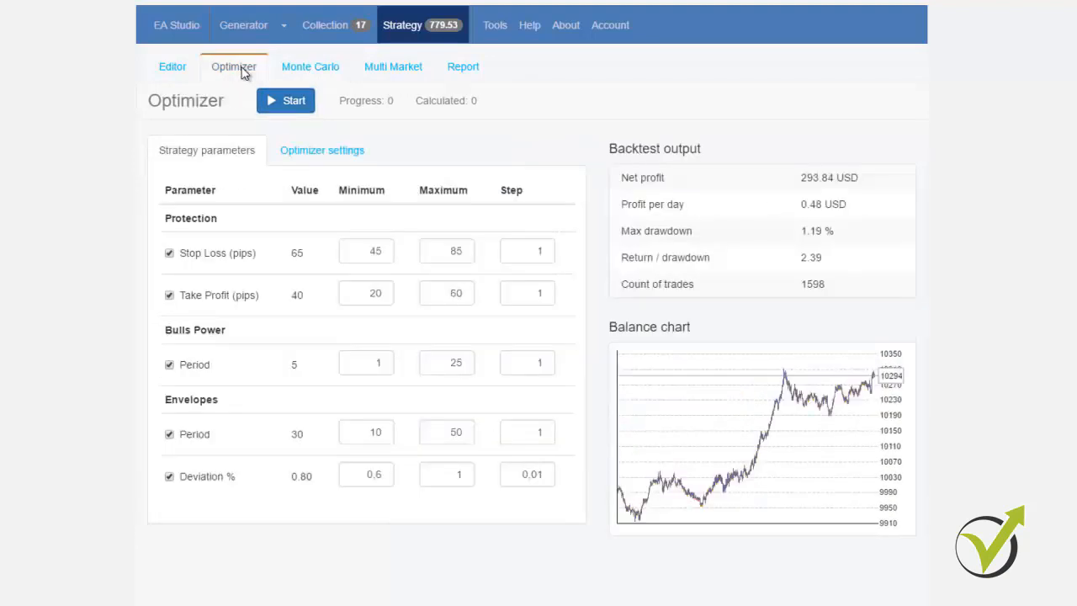
left_click(181, 73)
left_click(424, 101)
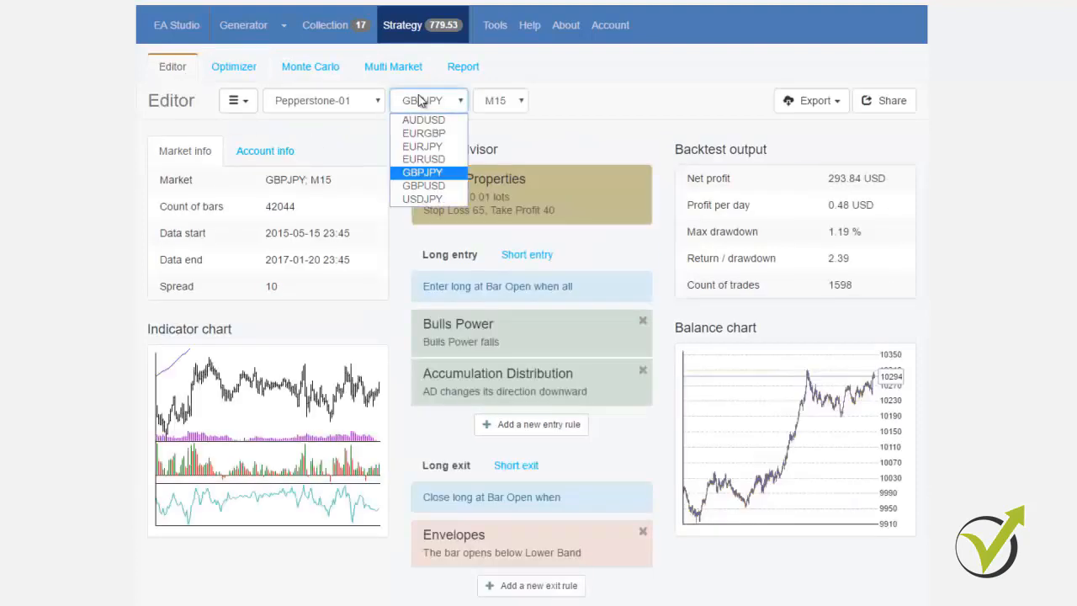
left_click(424, 159)
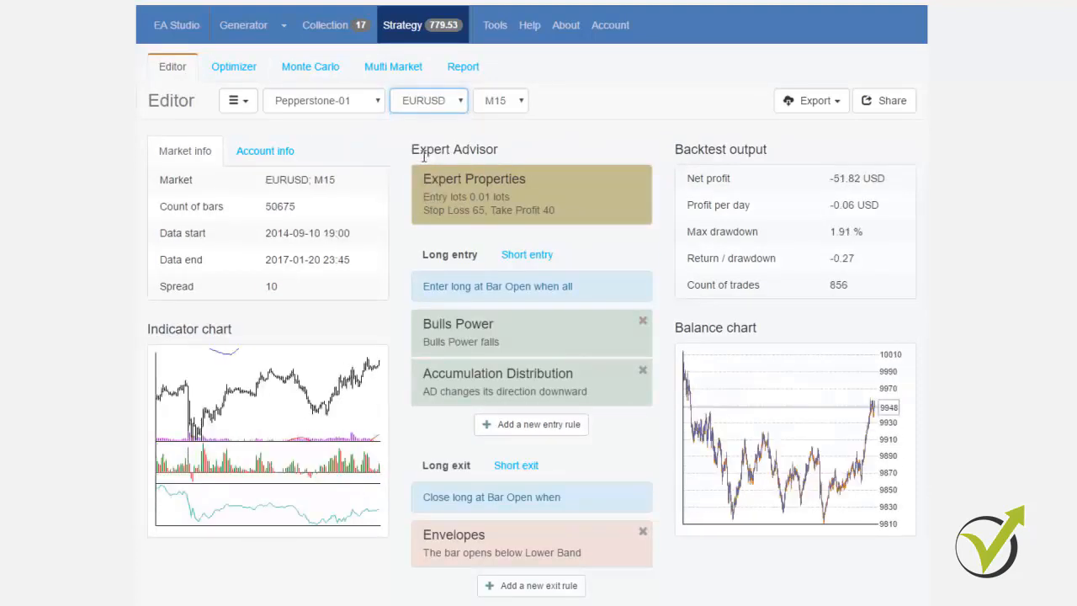